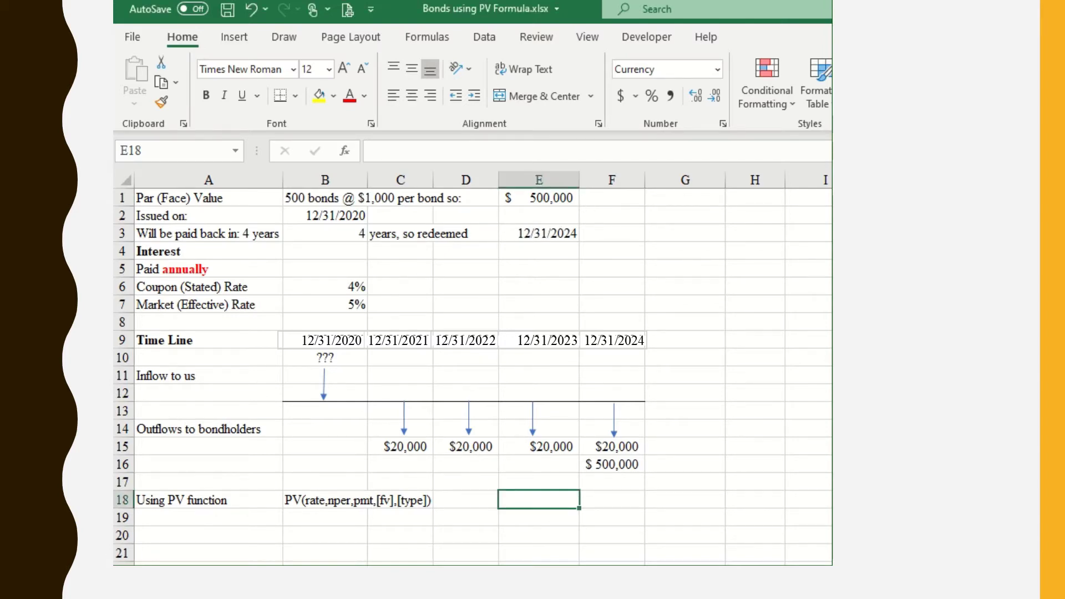
Step: Place a small "Not Allowed" symbol over the coupon rate in cell B6
click(355, 284)
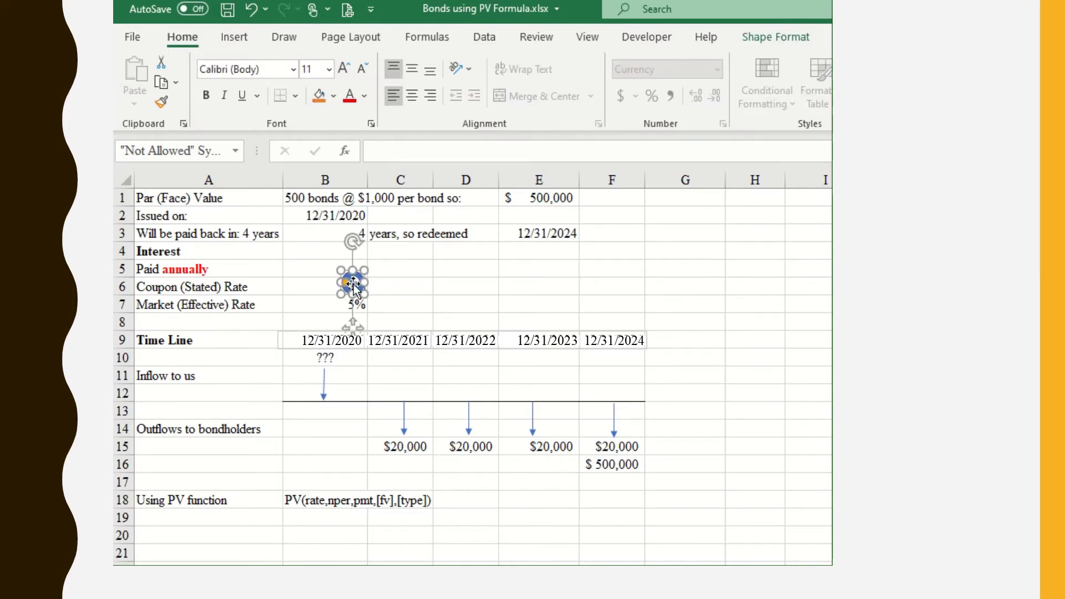
click(629, 286)
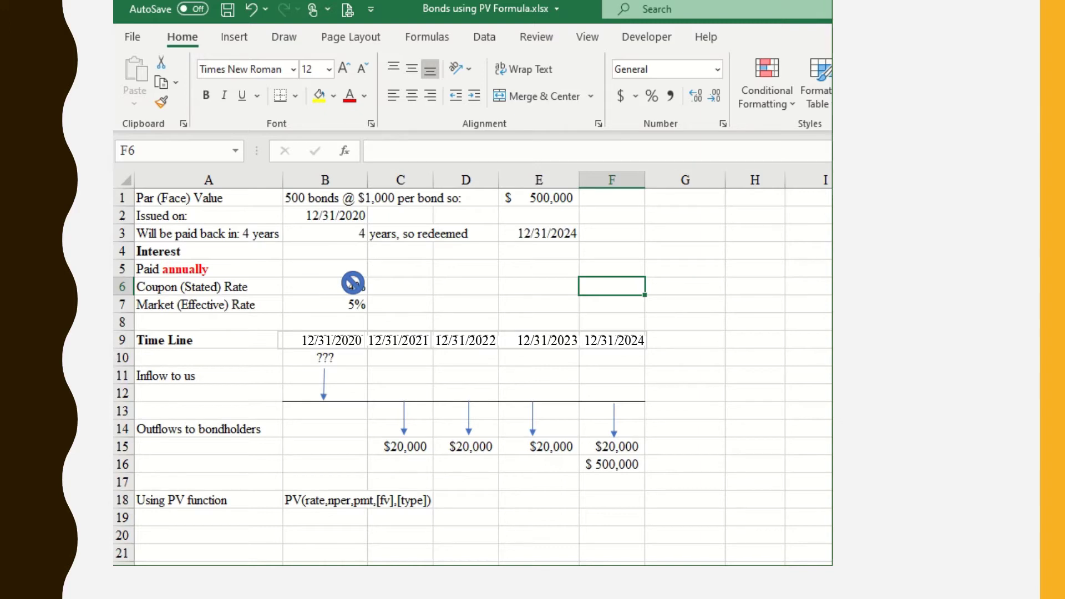
Step: Enter =PV(B7,B3,C15,F16) in E18 to calculate the bonds' present value from market rate, years, annual interest and face value
click(521, 502)
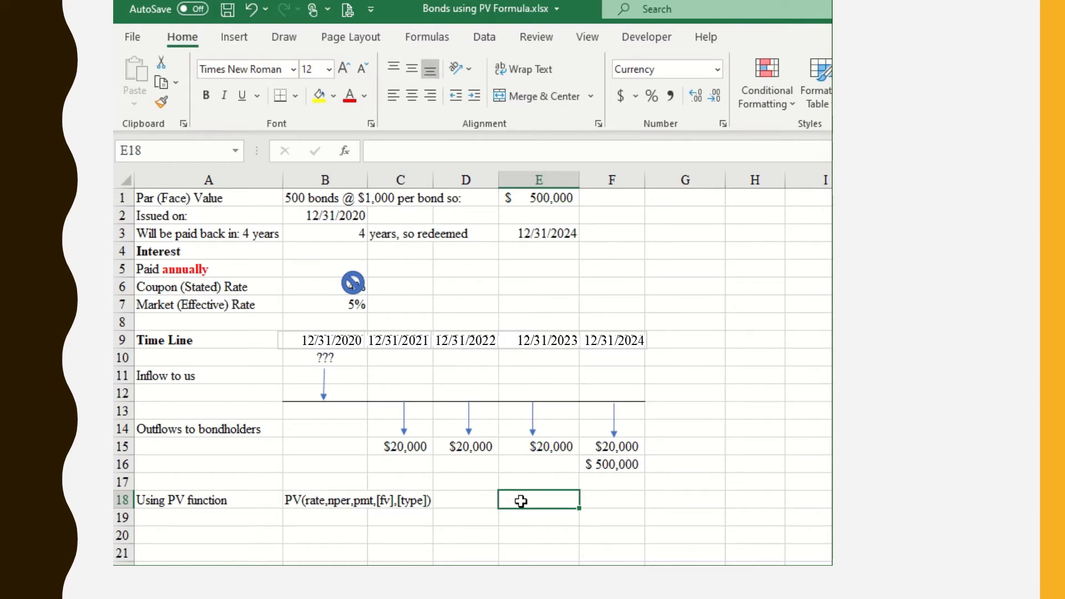
text(=PV)
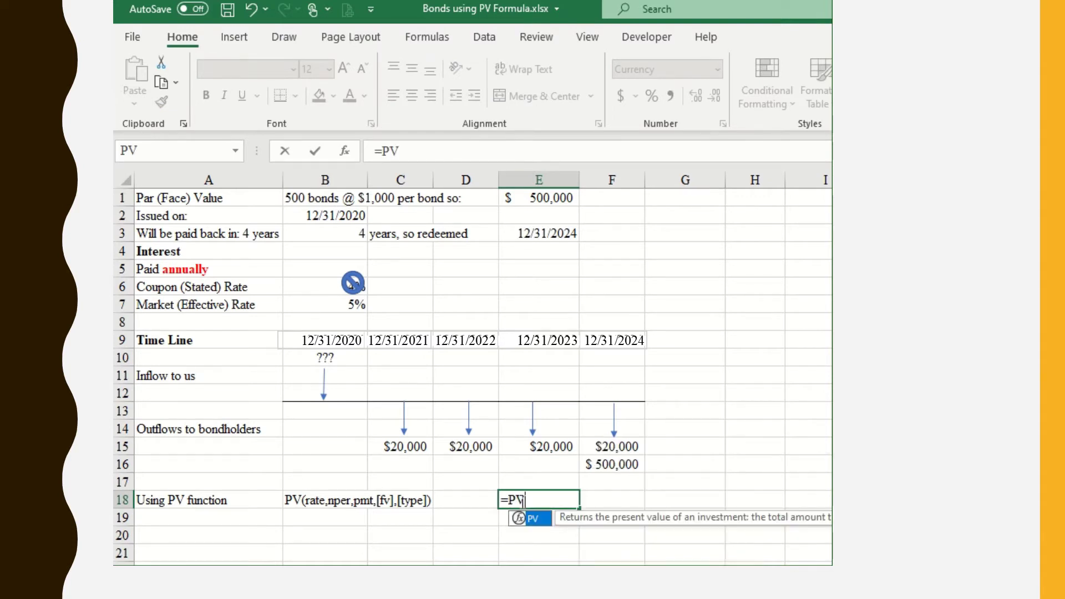
text(()
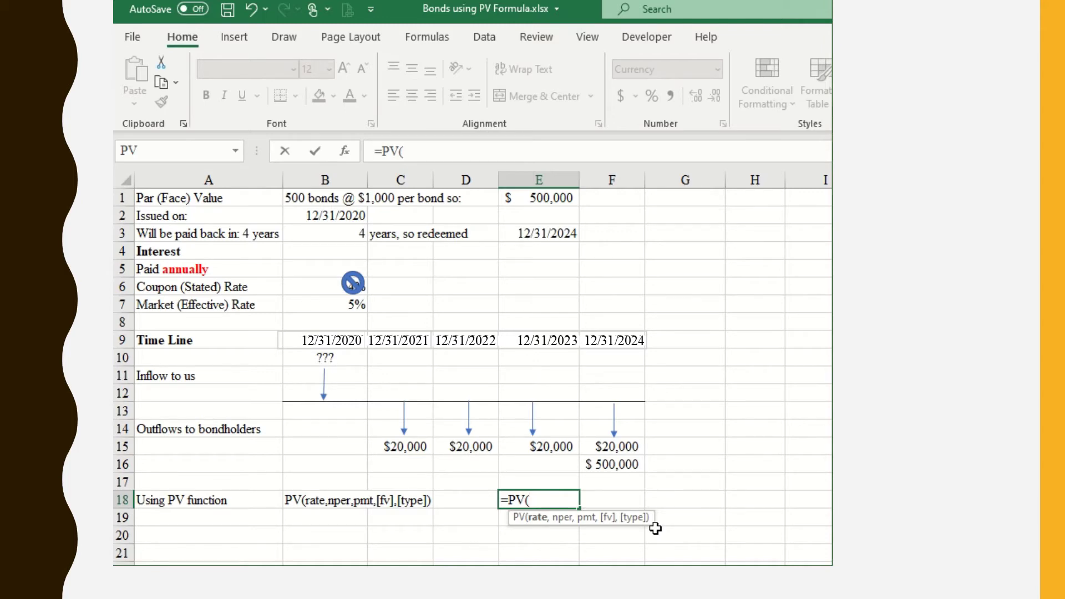
click(354, 305)
text(,)
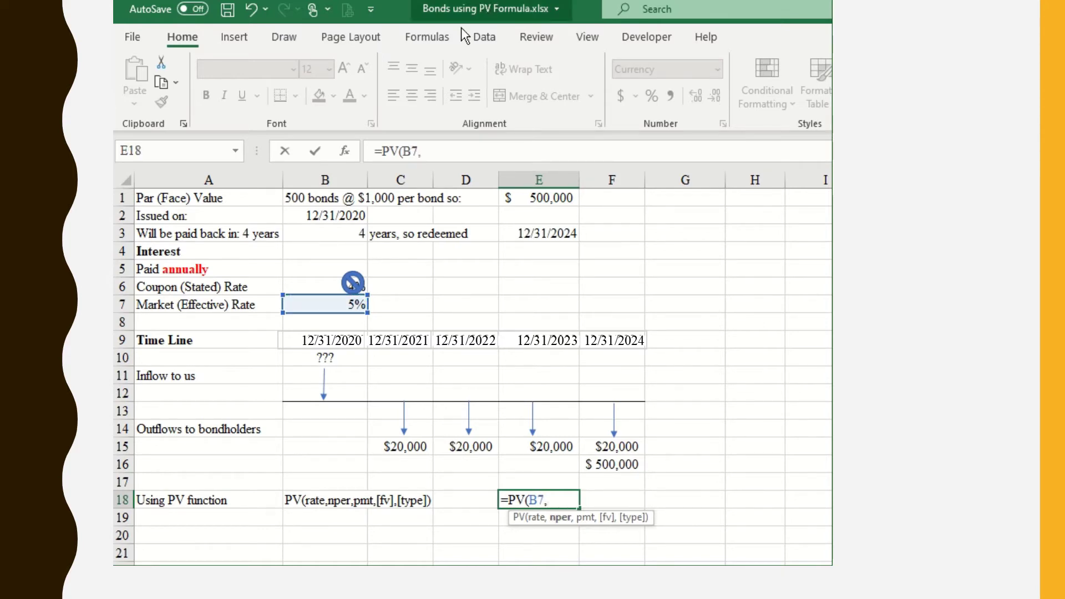
click(356, 233)
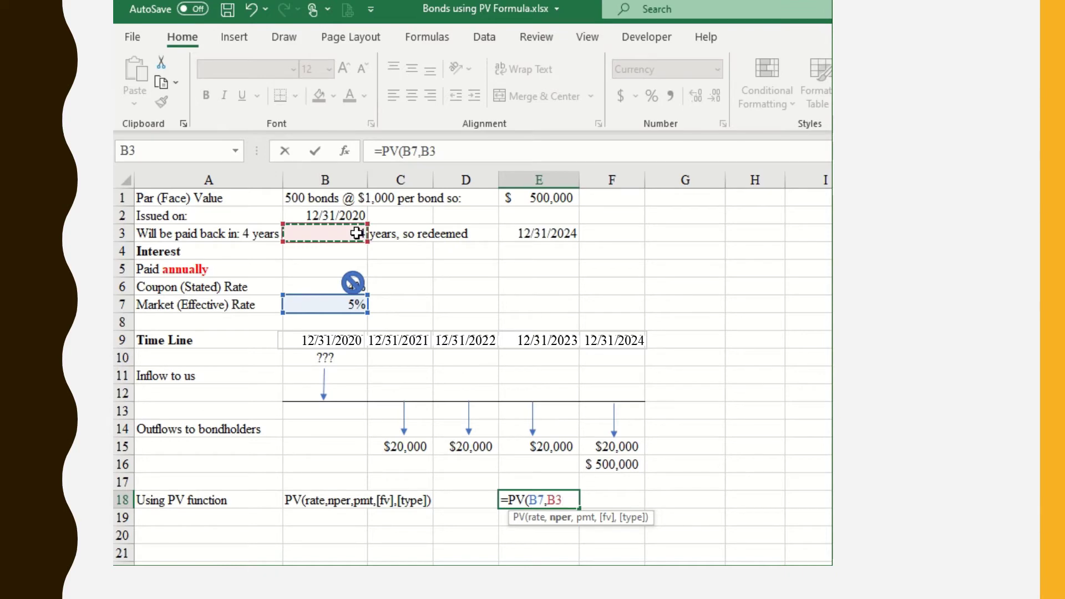
text(,)
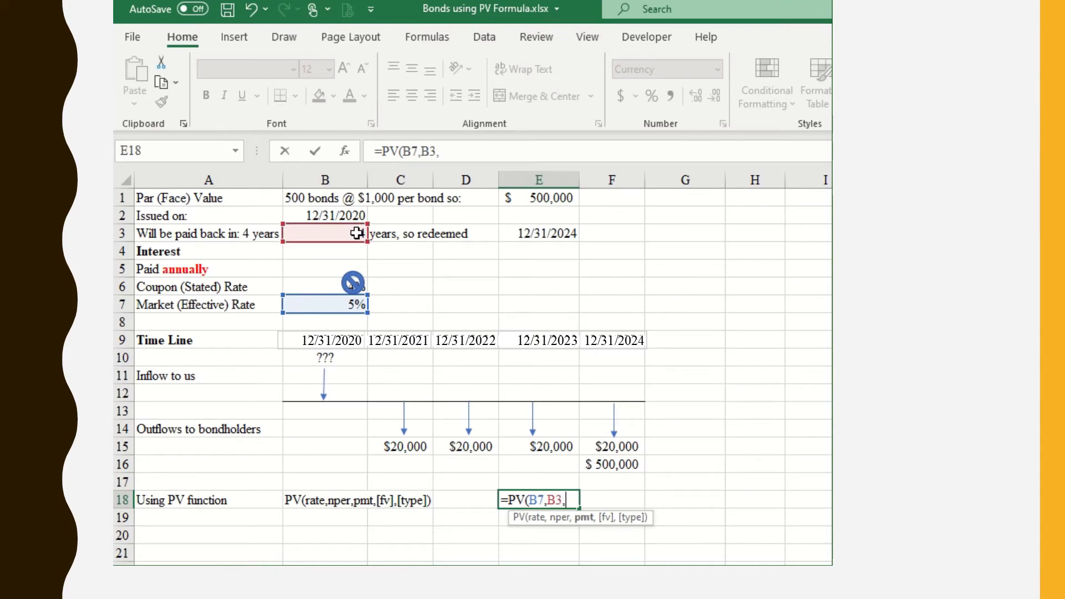
click(401, 451)
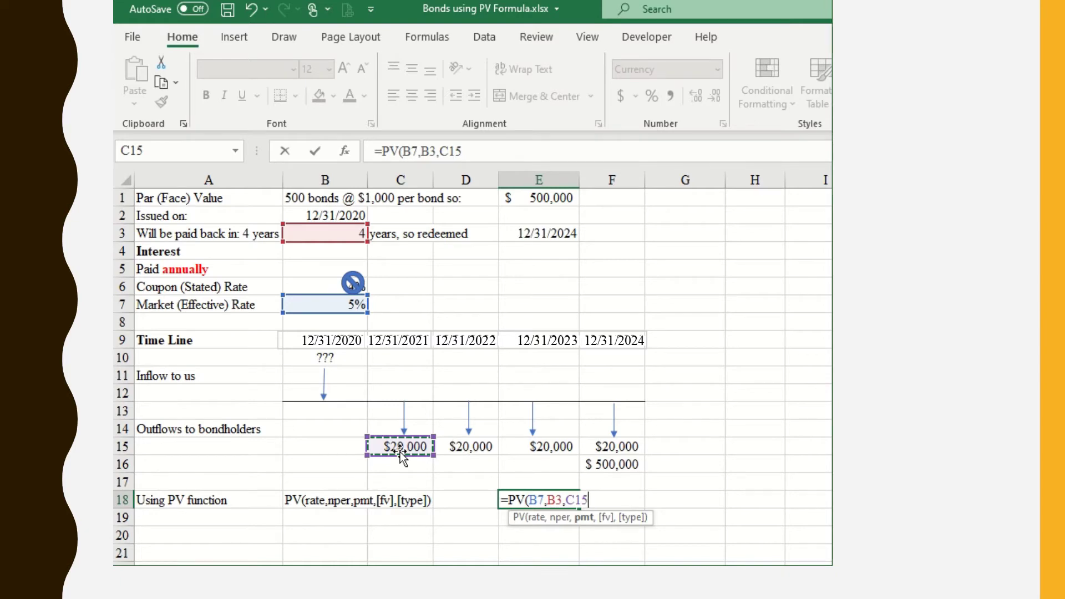
text(,)
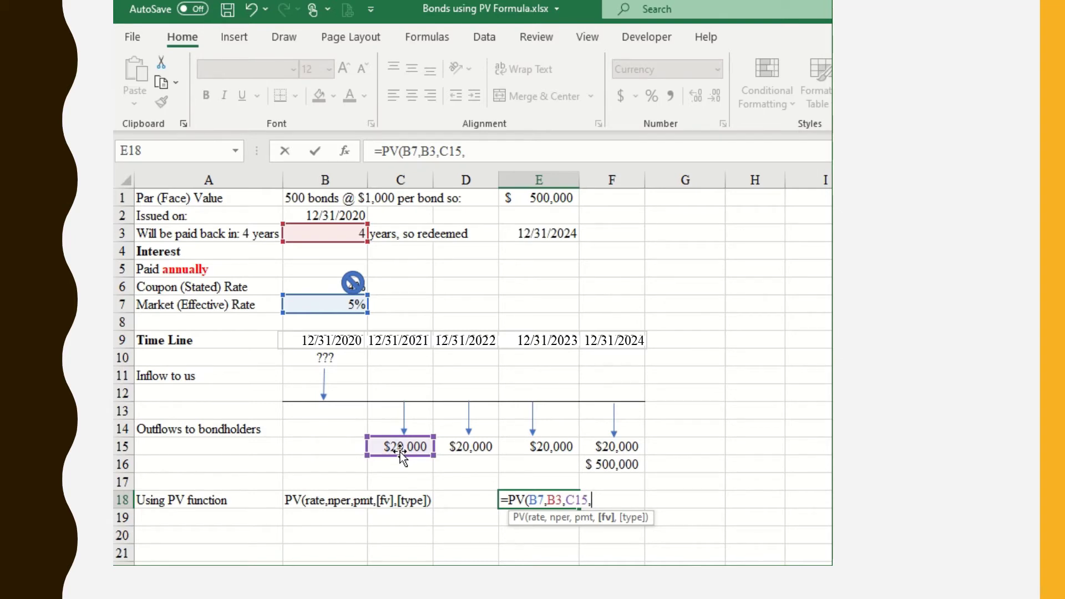
click(629, 465)
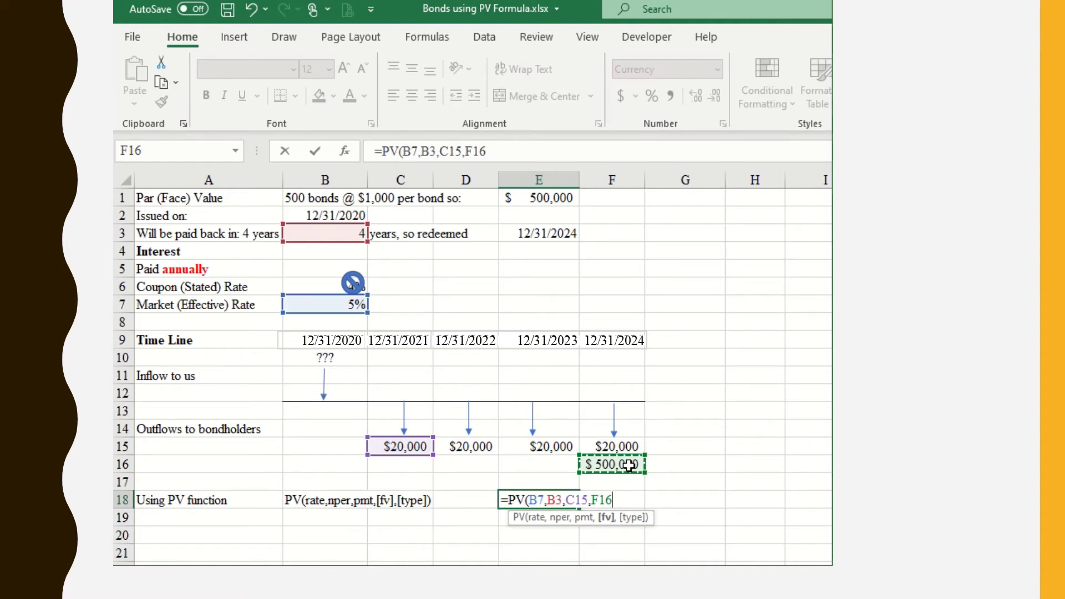
text())
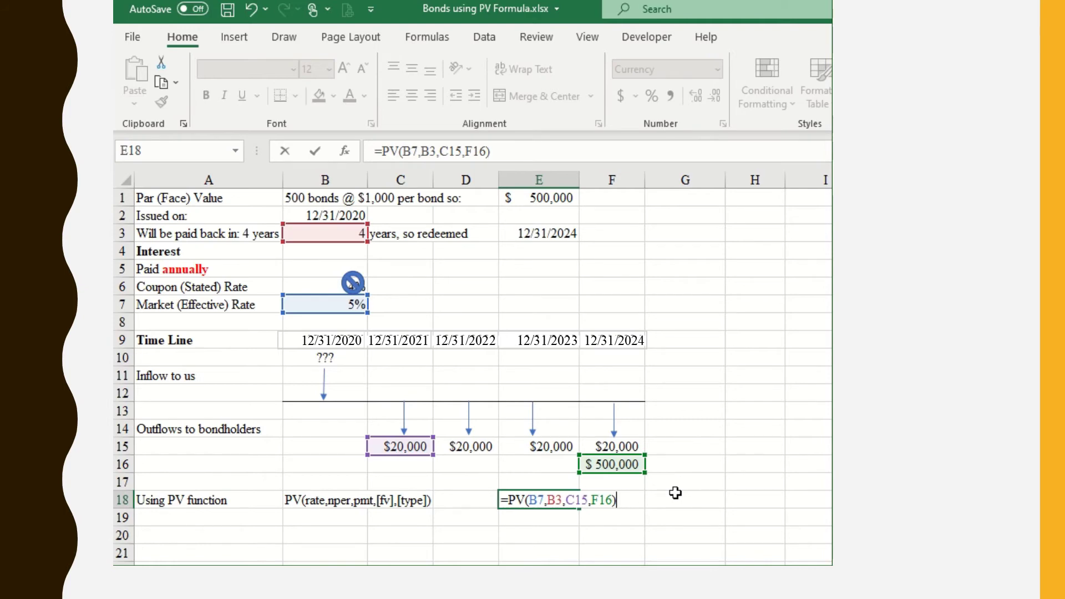
key(Return)
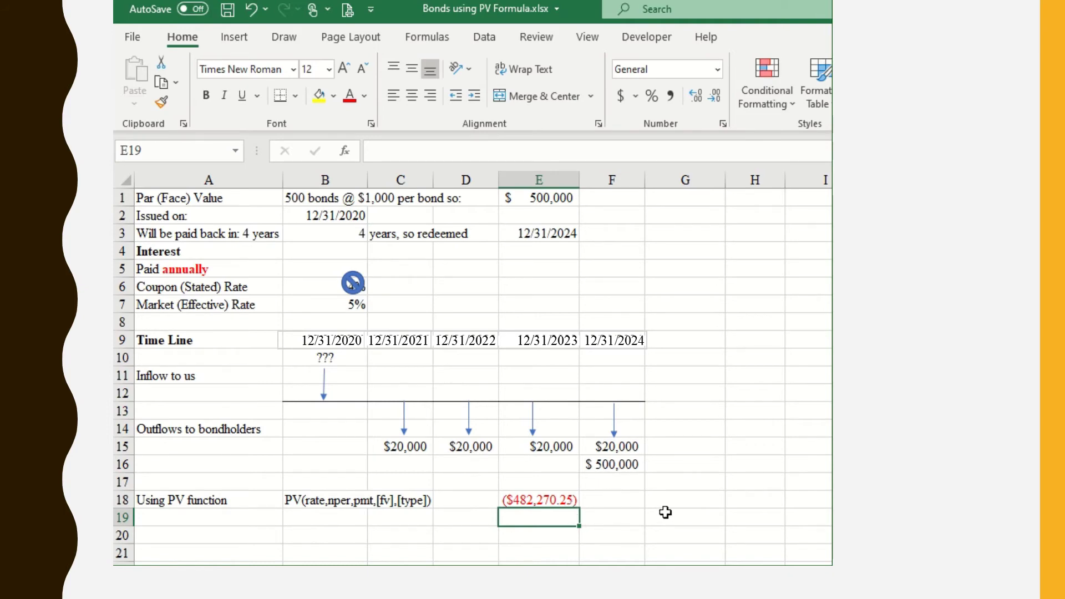
Step: Negate the present value formula in E18 by adding a minus sign before PV
click(529, 501)
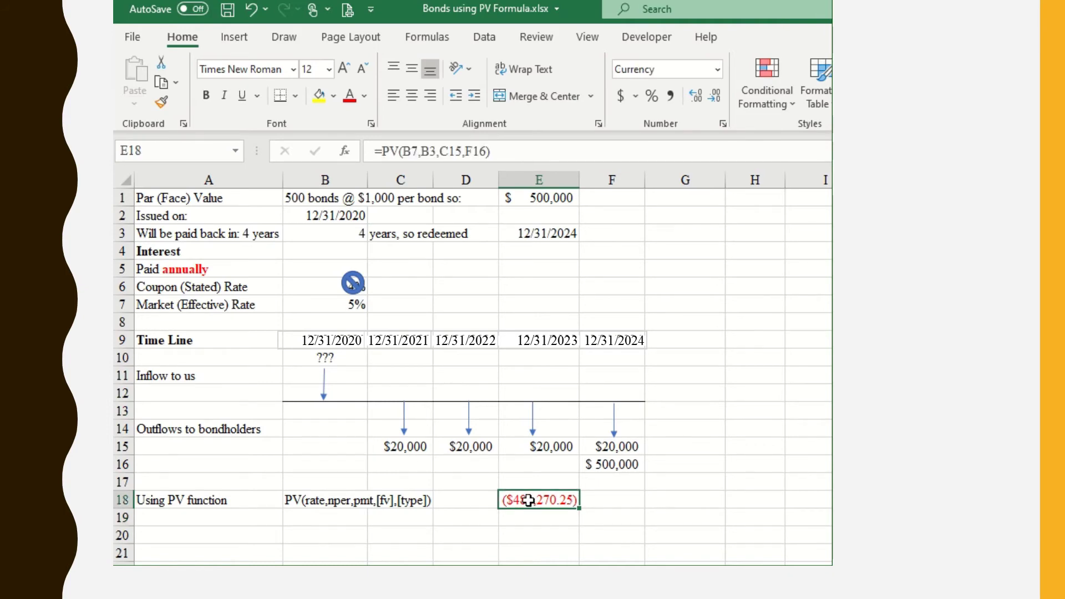
click(384, 150)
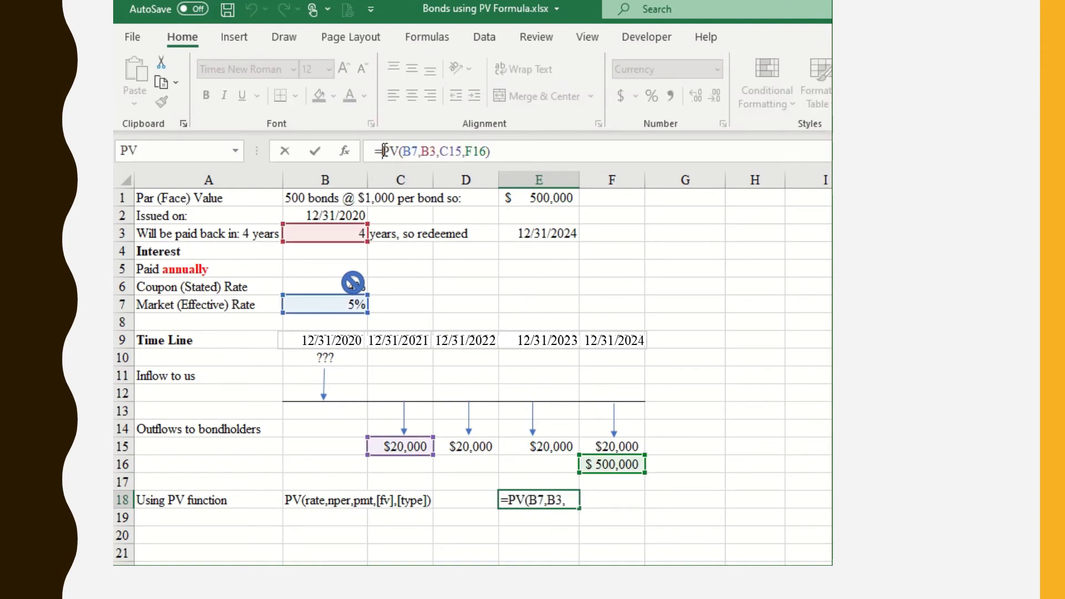
key(Return)
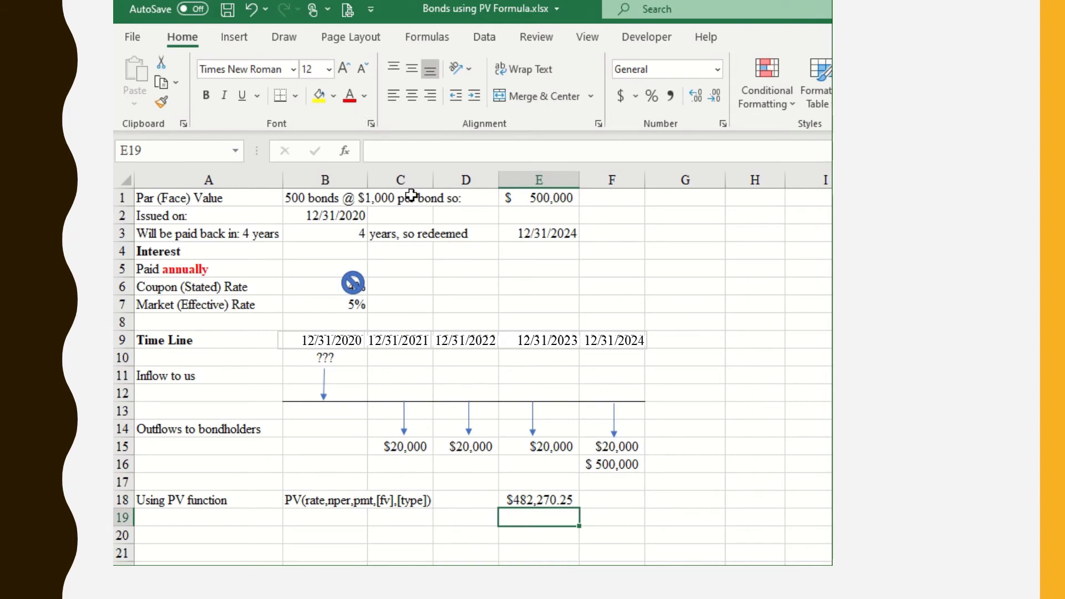
Step: Replace the ??? placeholder in B10 on the time line with a link to the present value, =E18
click(321, 355)
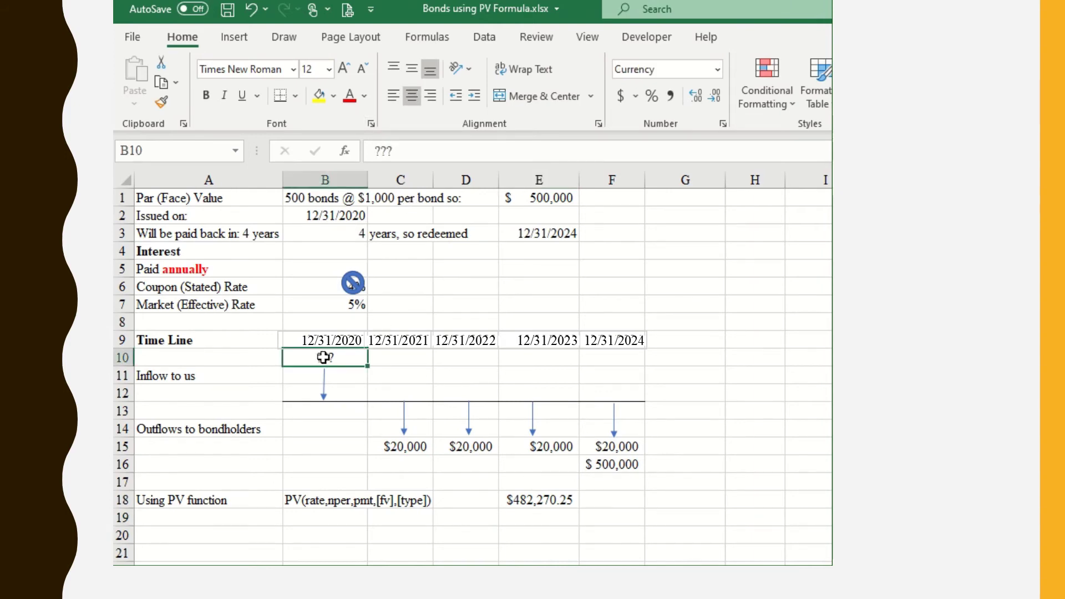
text(=)
click(534, 501)
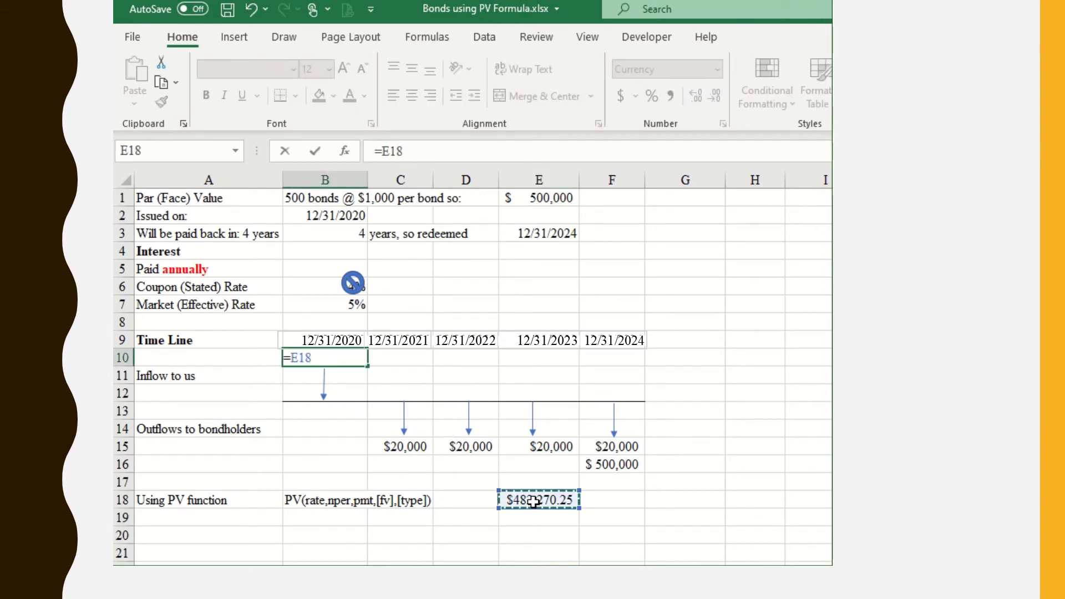
key(Return)
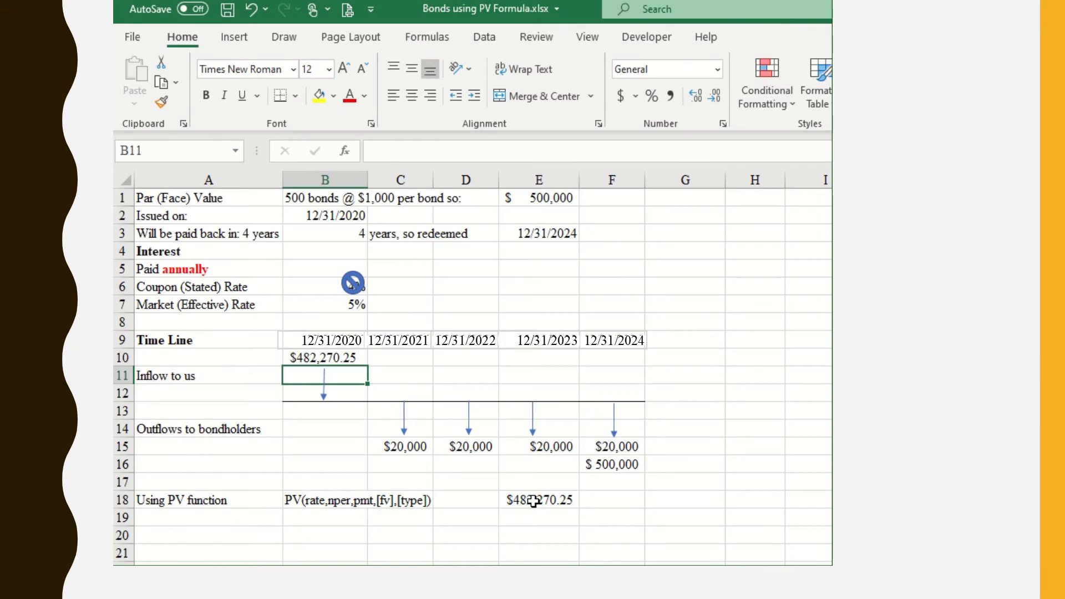
Step: Insert the financial PV function into G18 and move its arguments dialog to uncover the input cells in column B
click(666, 499)
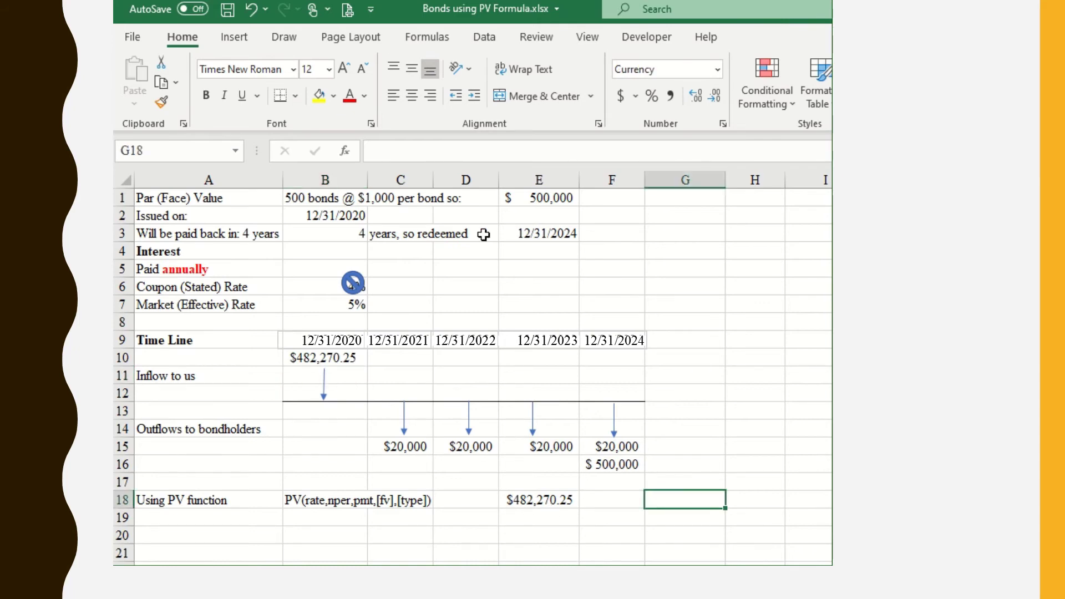
click(428, 38)
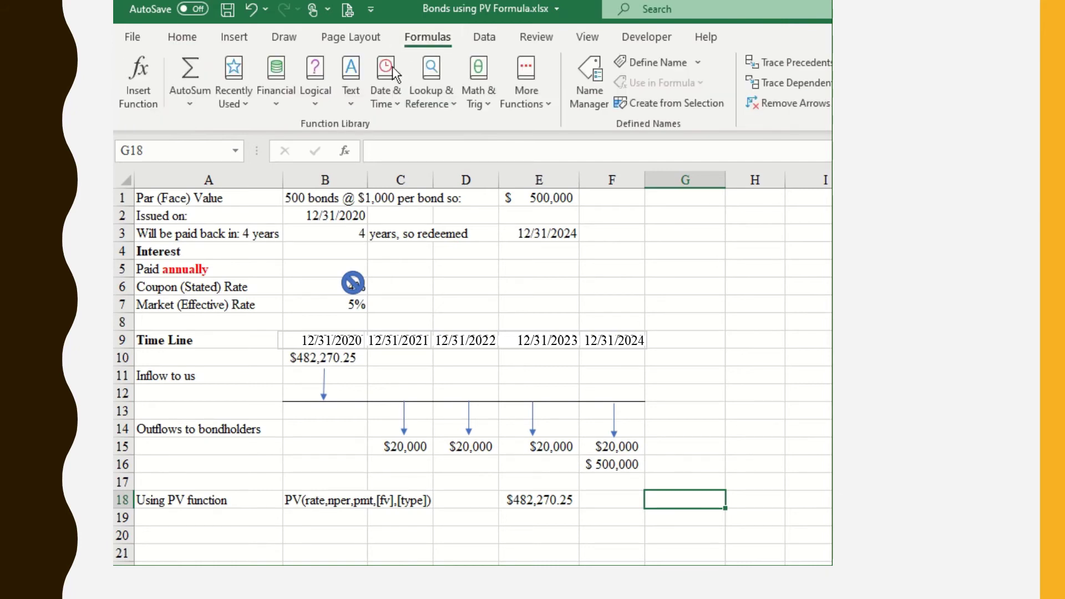
click(278, 100)
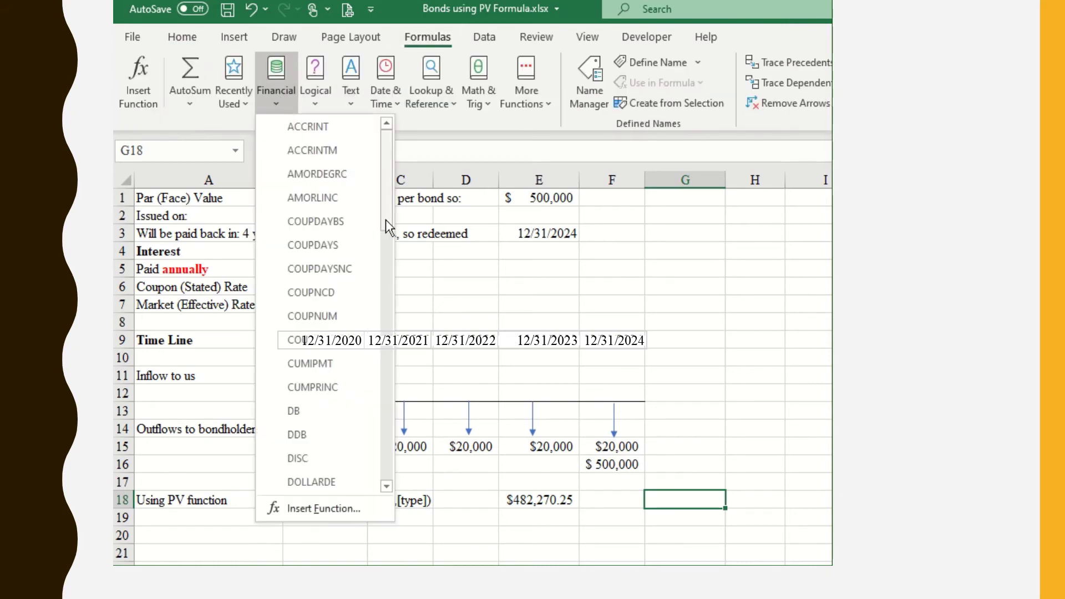
scroll(389, 209, down, 1)
drag(389, 208, 304, 368)
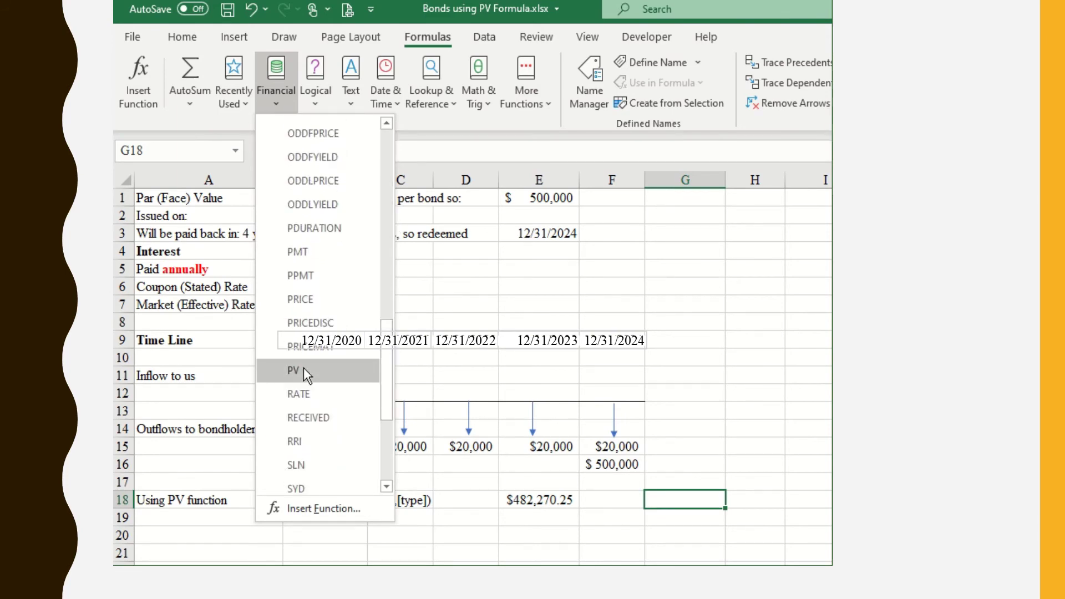
click(304, 369)
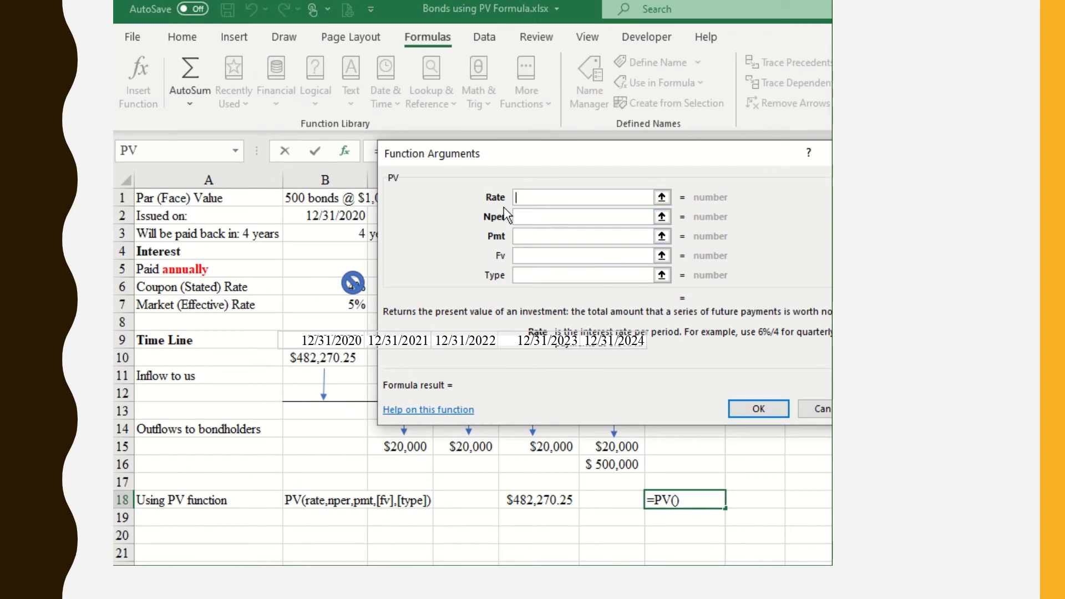
drag(615, 161, 543, 162)
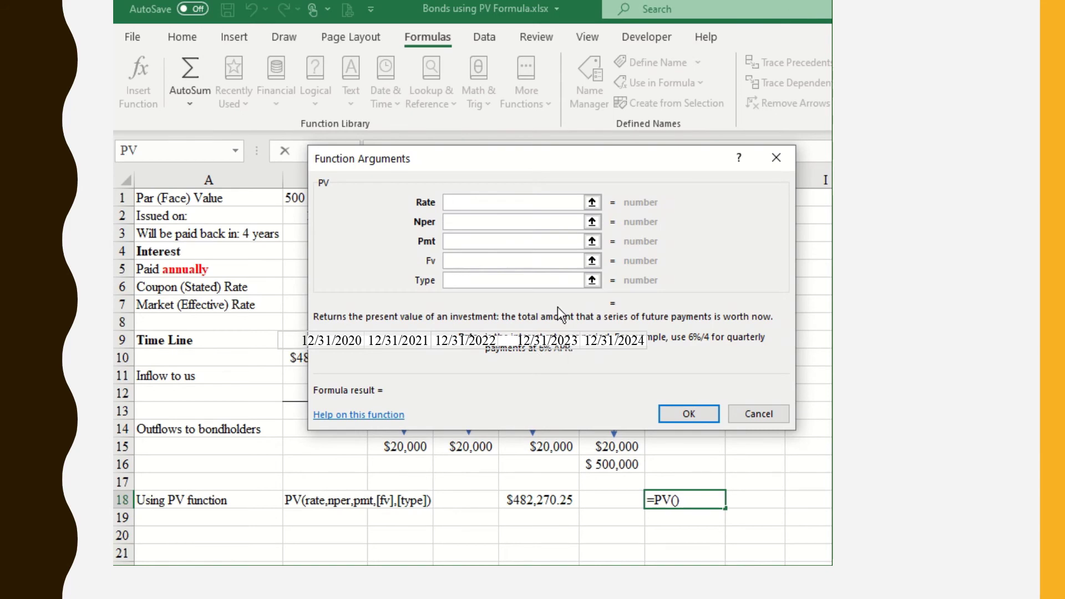
drag(486, 159, 562, 219)
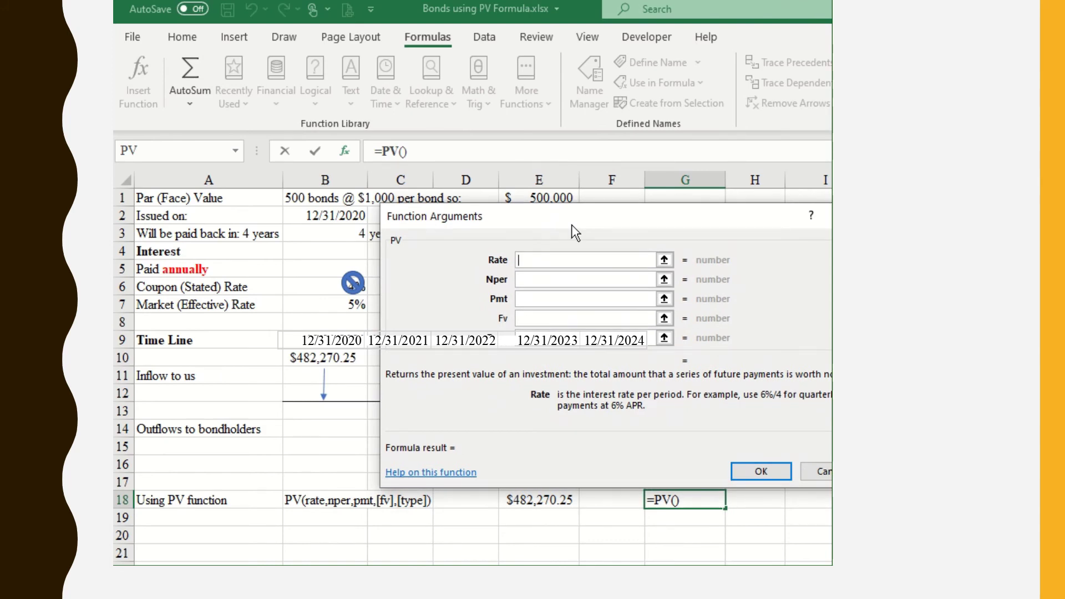
Step: Set the PV function's Rate argument to =B7 and its Nper argument to B3
text(=)
click(337, 308)
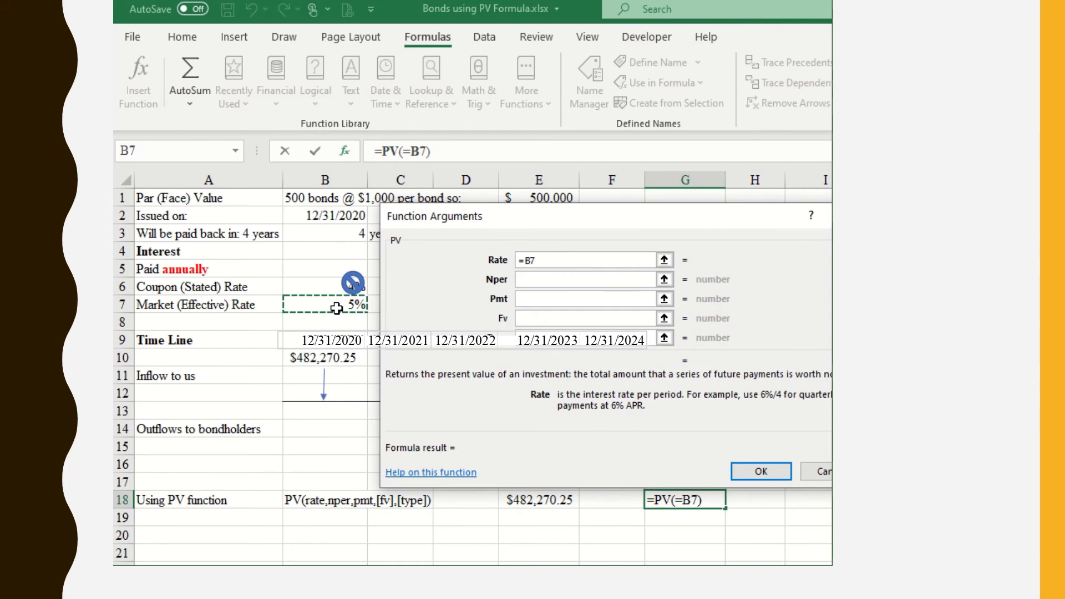
click(558, 277)
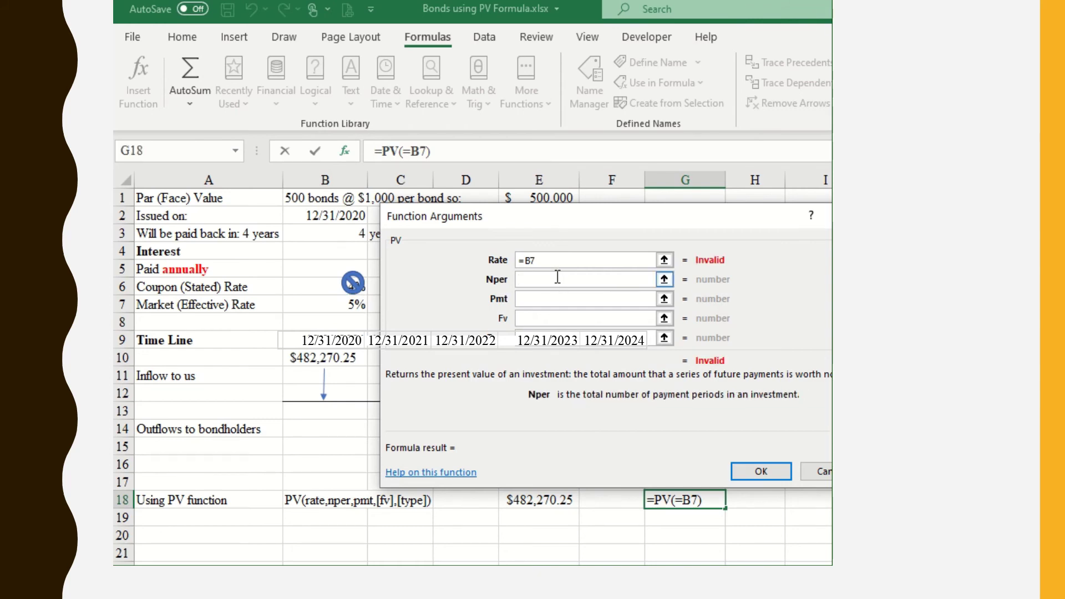
click(364, 236)
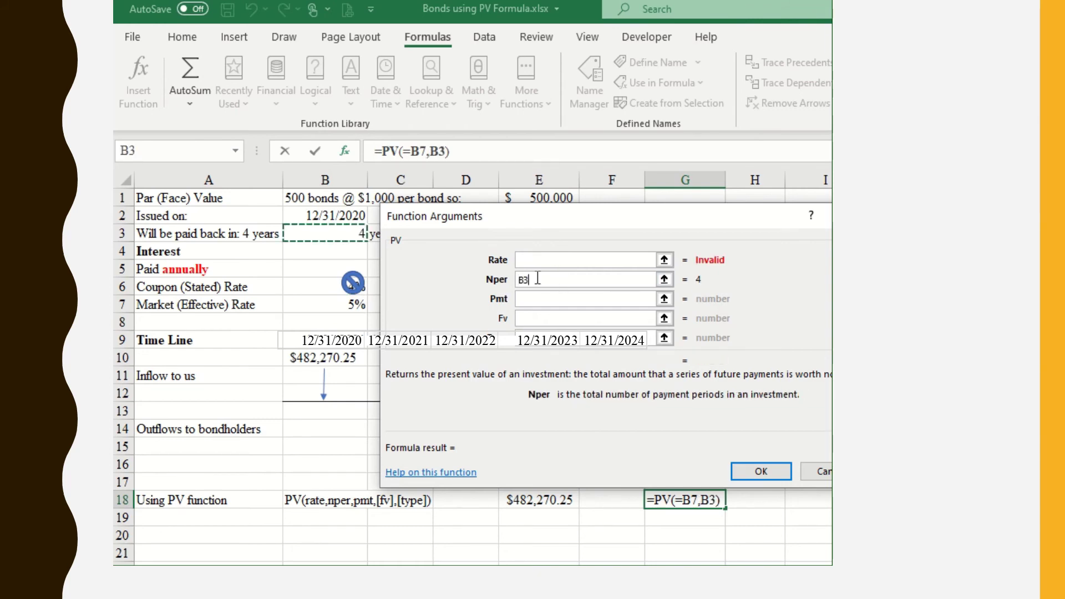
Step: Set the Pmt argument to C15 and the Fv argument to F16, moving the dialog off the cash flow cells
click(537, 298)
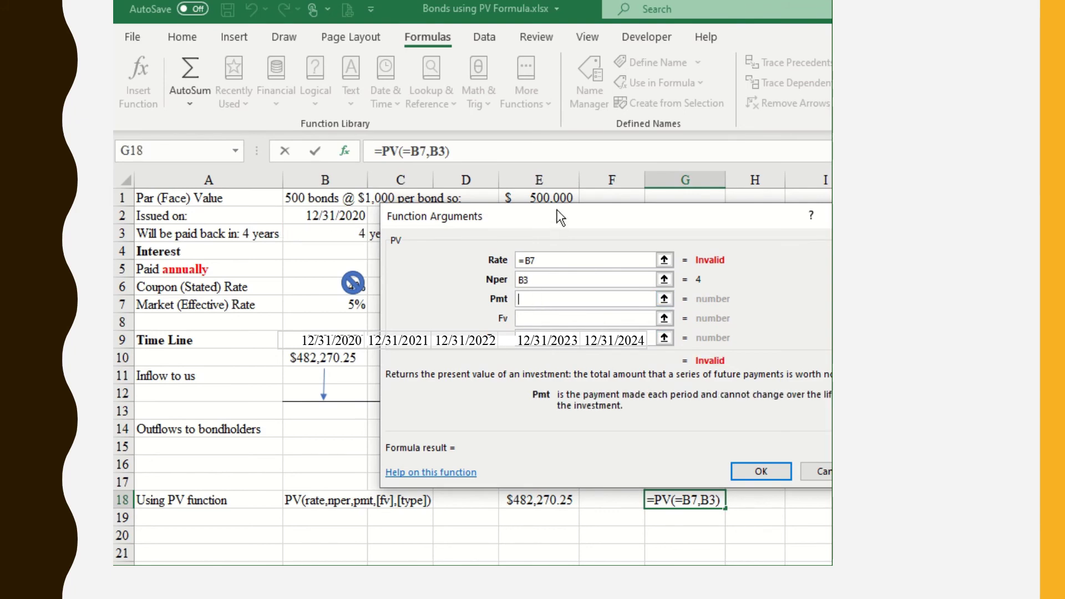
drag(558, 211, 516, 123)
click(409, 445)
click(480, 232)
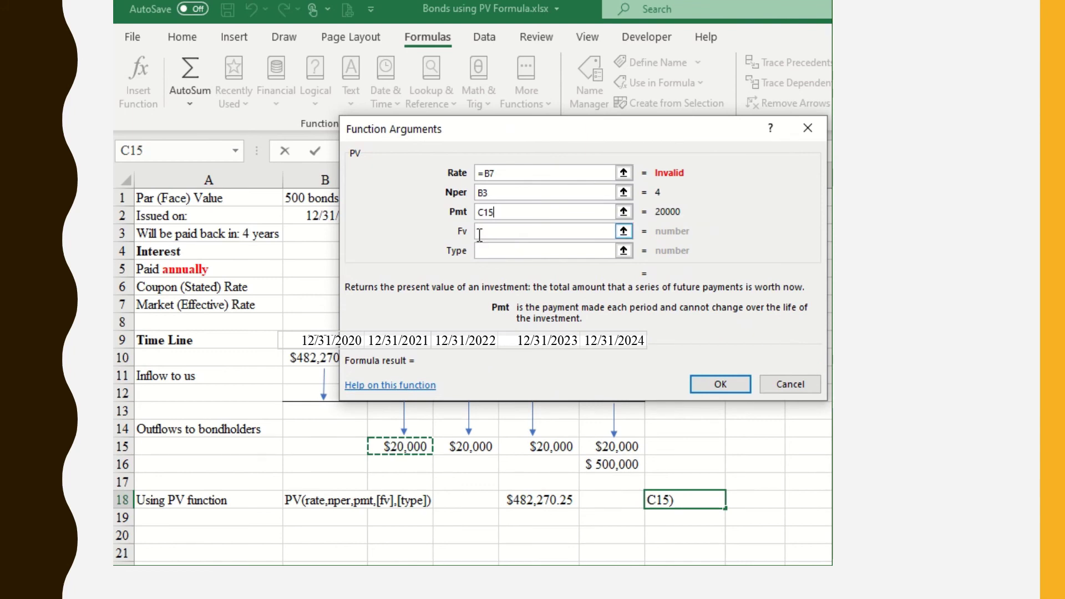
click(613, 465)
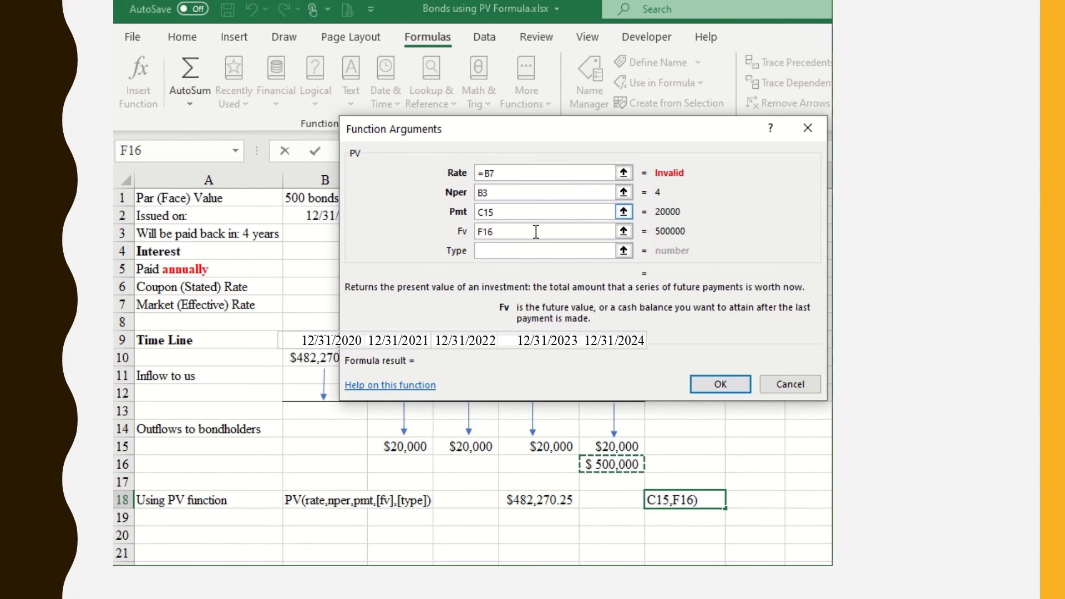
Step: Remove the equals sign from the Rate argument so that it reads B7, leaving Type empty
click(525, 251)
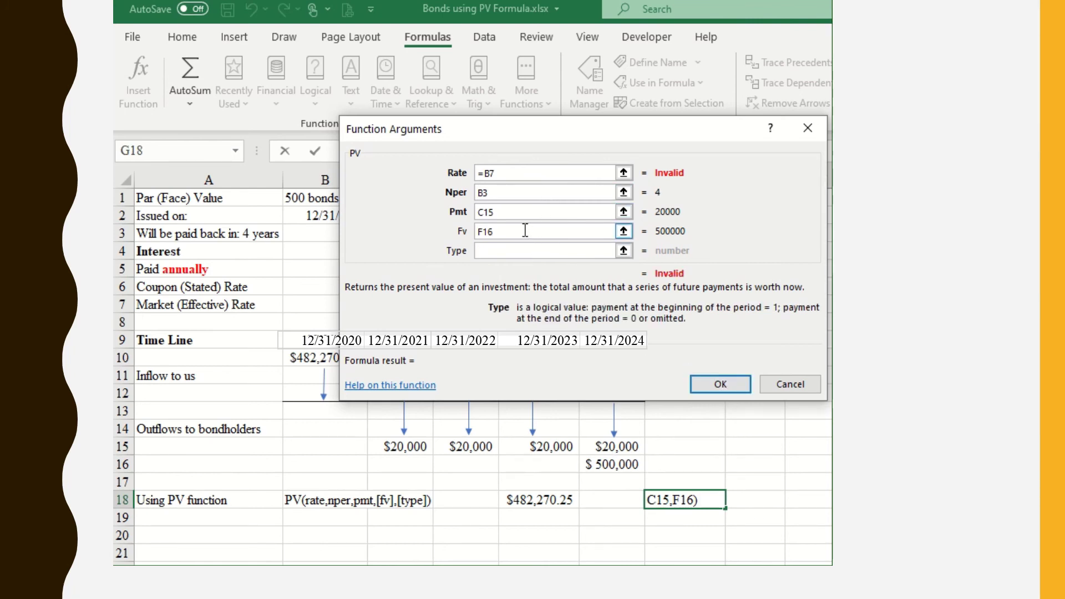
click(526, 230)
click(484, 177)
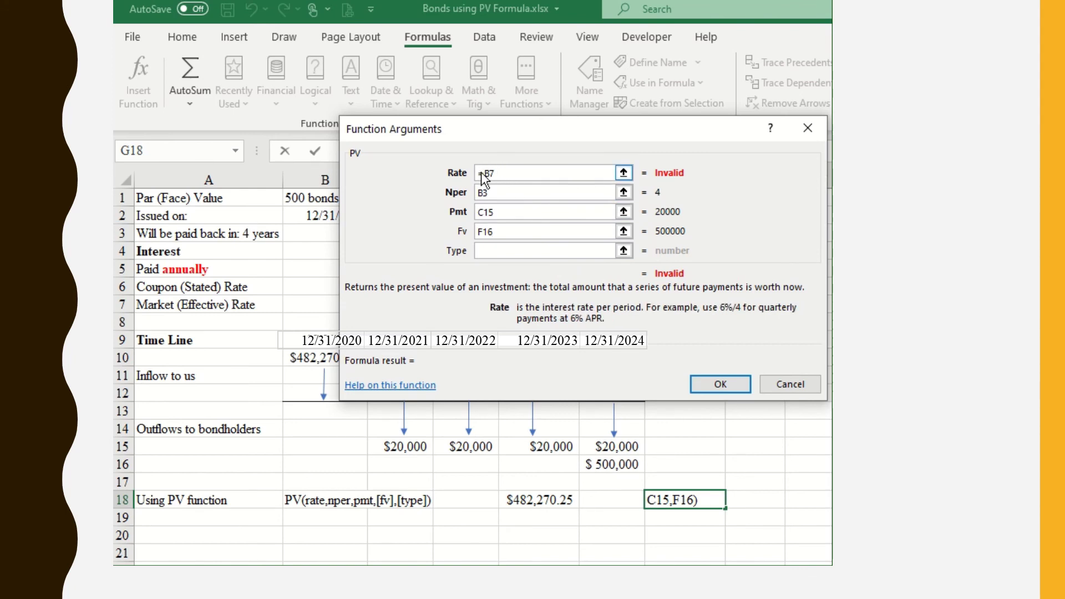
key(BackSpace)
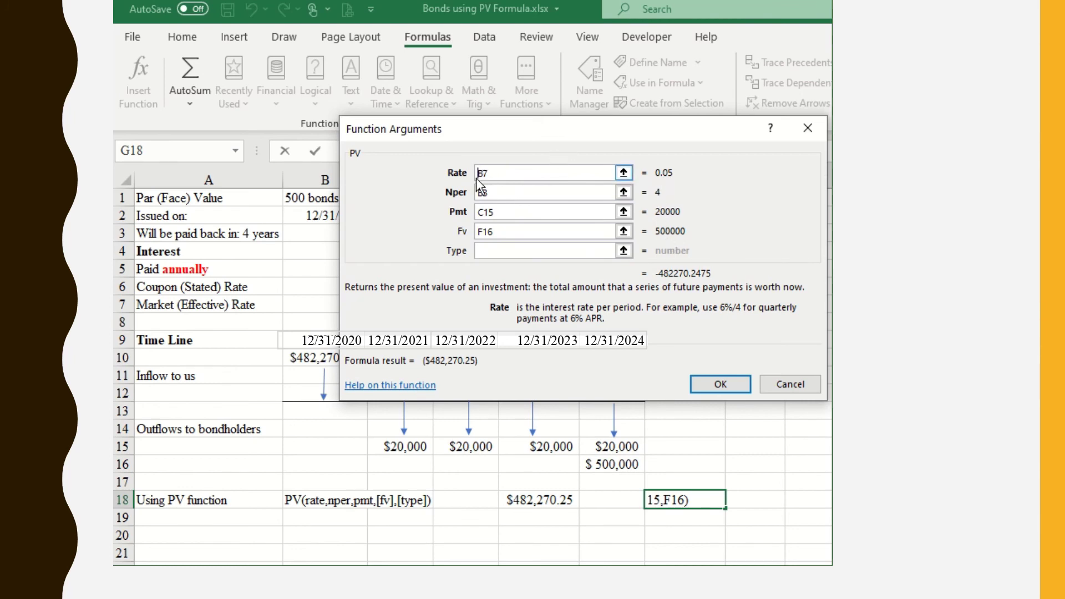
Step: Move the arguments dialog off the formula and accept it to enter =PV(B7,B3,C15,F16) in G18
drag(499, 148, 517, 195)
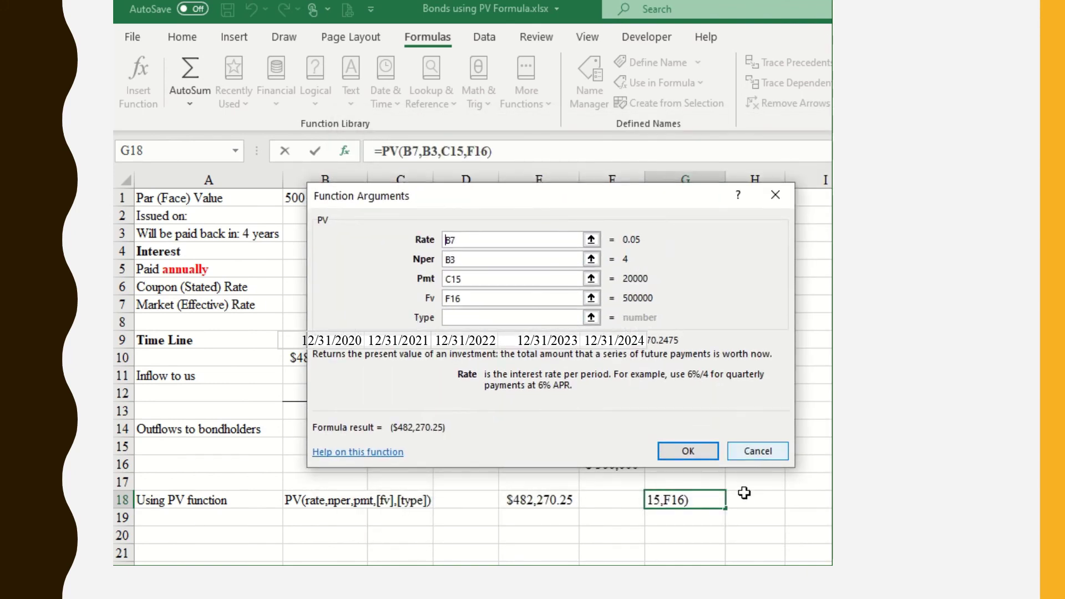
click(686, 450)
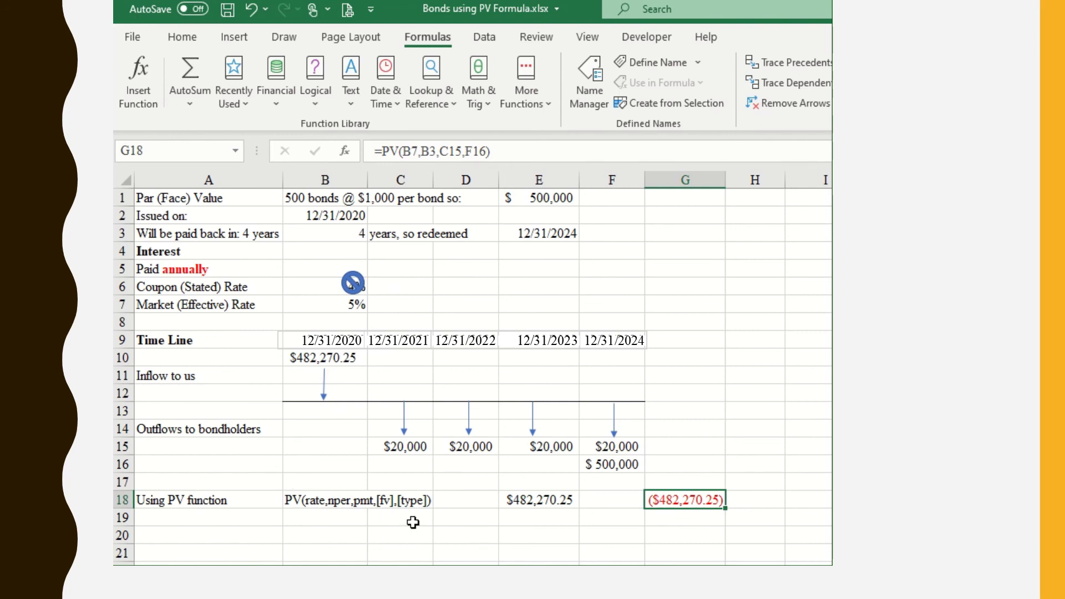
Step: Start a PV formula in E19 by entering =pv( to bring up its argument hint
click(542, 516)
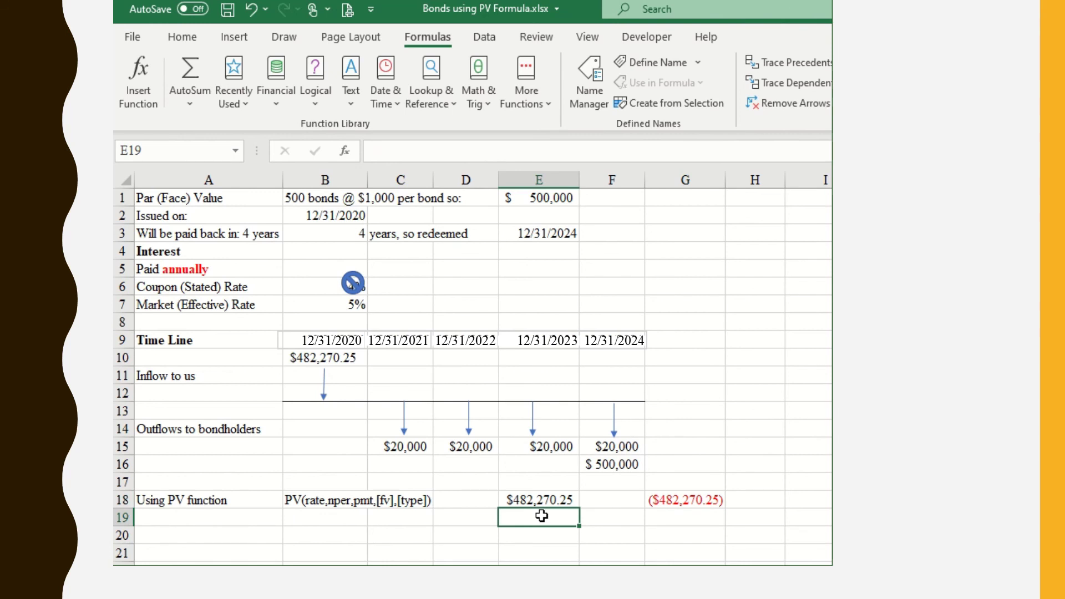
text(=pv)
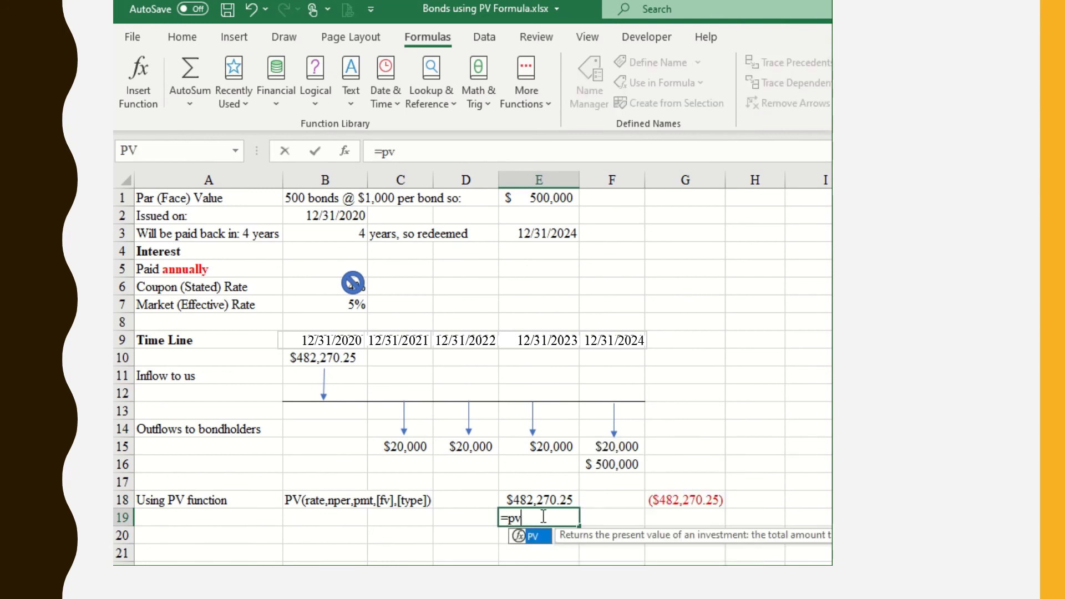
text(()
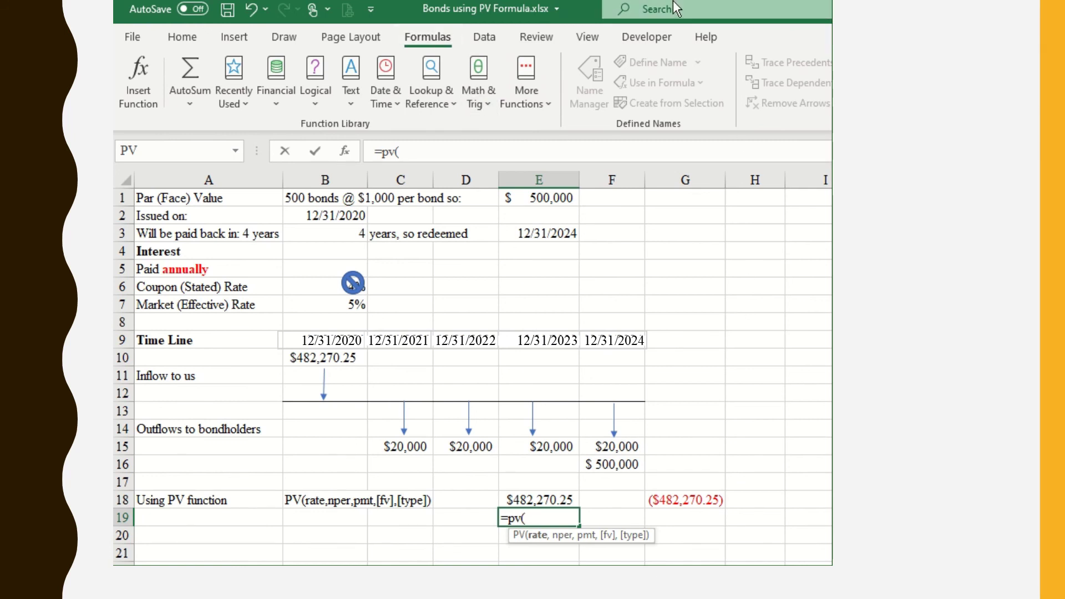
mouse_move(613, 17)
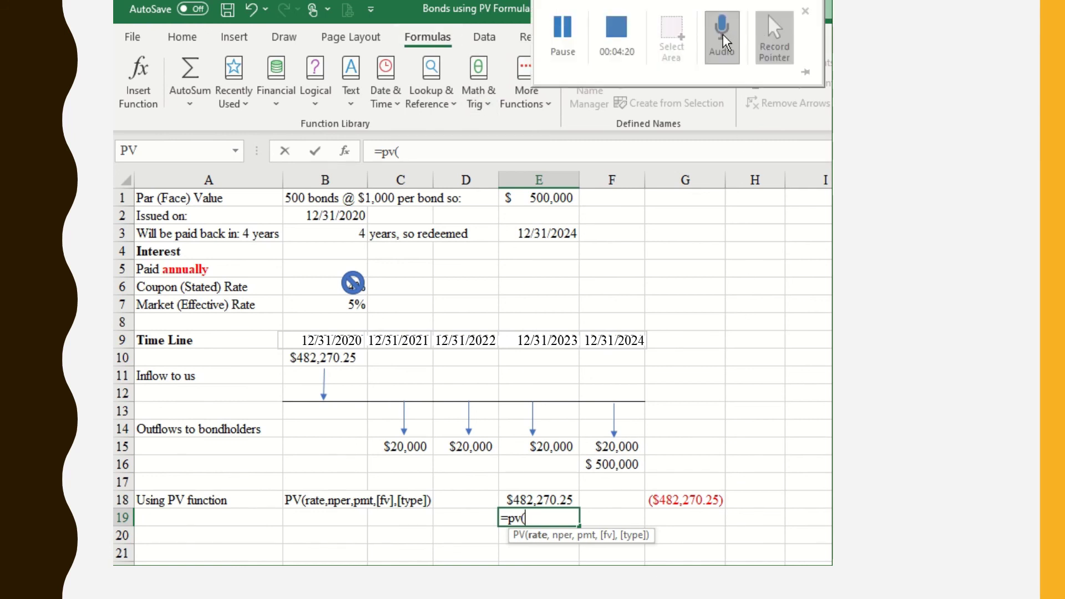
click(617, 33)
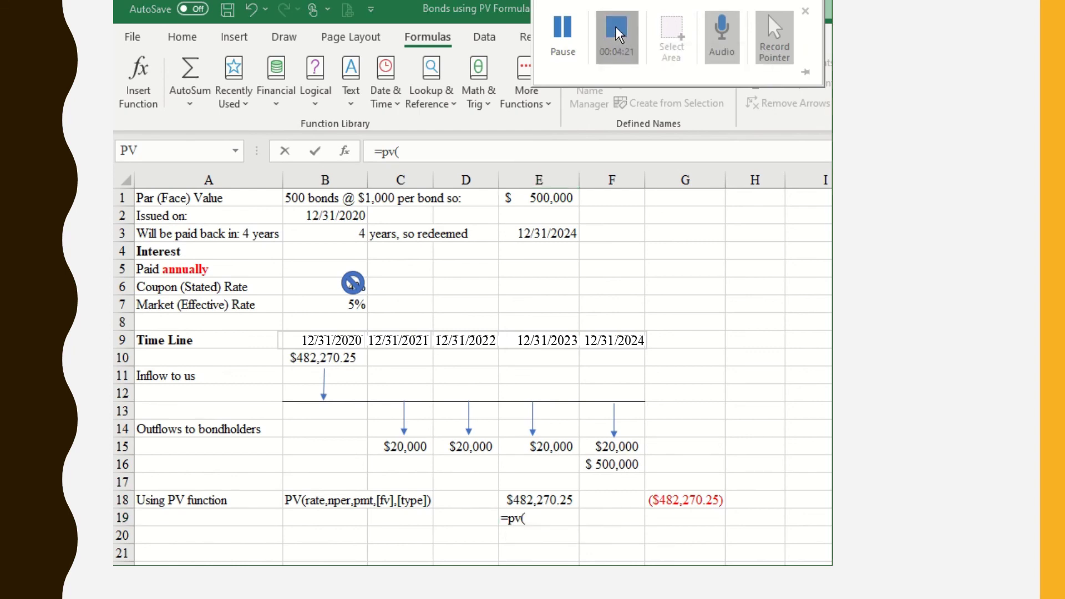